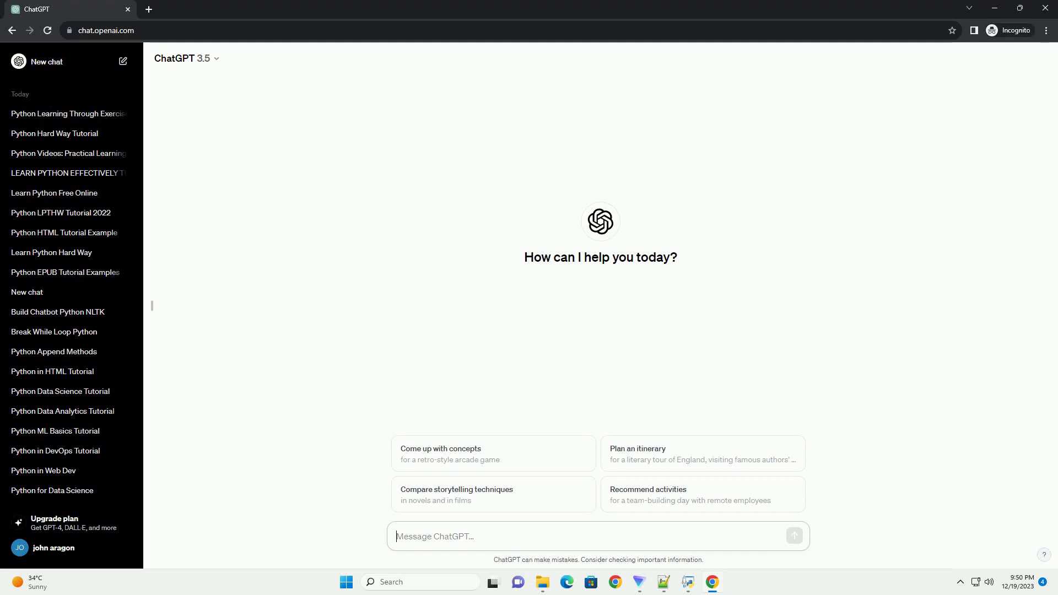
{"action": "type", "text": "write an informative tutorial about learn python ultimate guide with code example"}
Send ChatGPT the request for an informative Python ultimate-guide tutorial with code examples
{"action": "key", "text": "Return"}
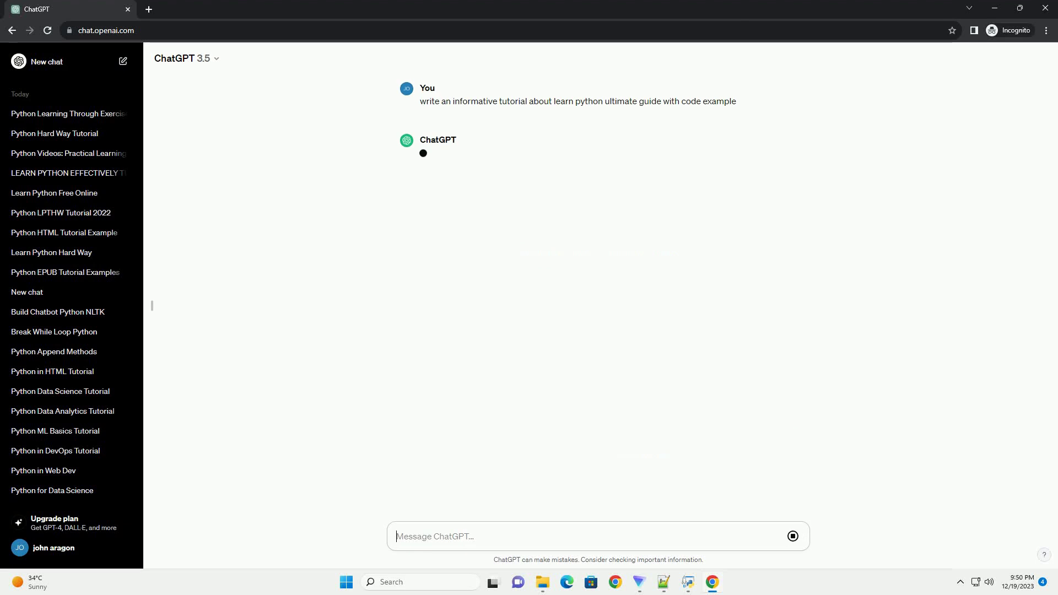